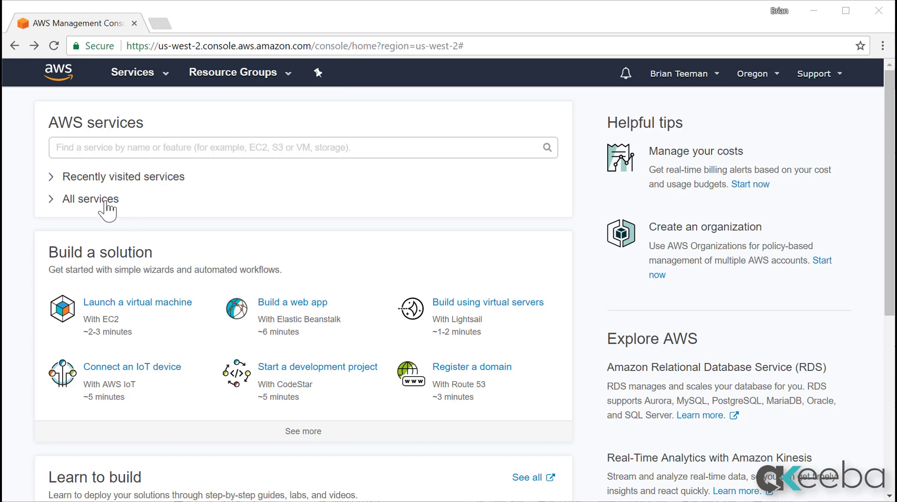
Open the S3 service and start a new bucket named akeebademo.com.
click(106, 201)
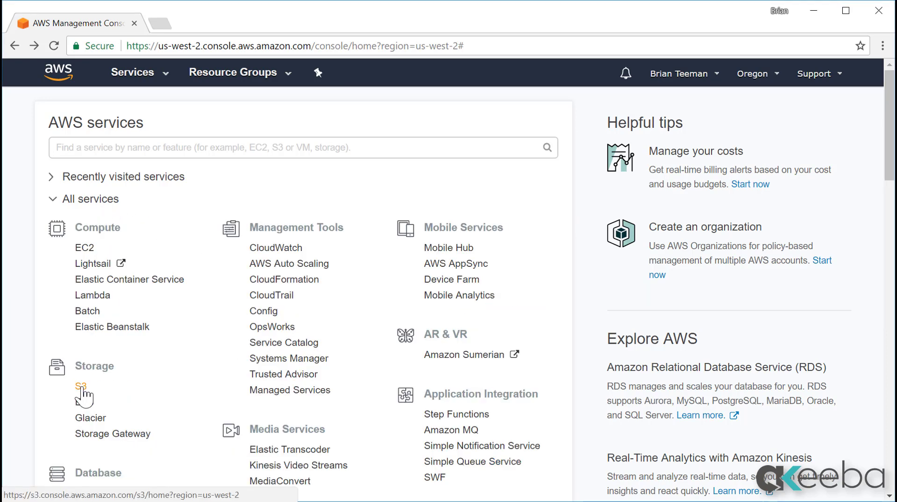
click(81, 387)
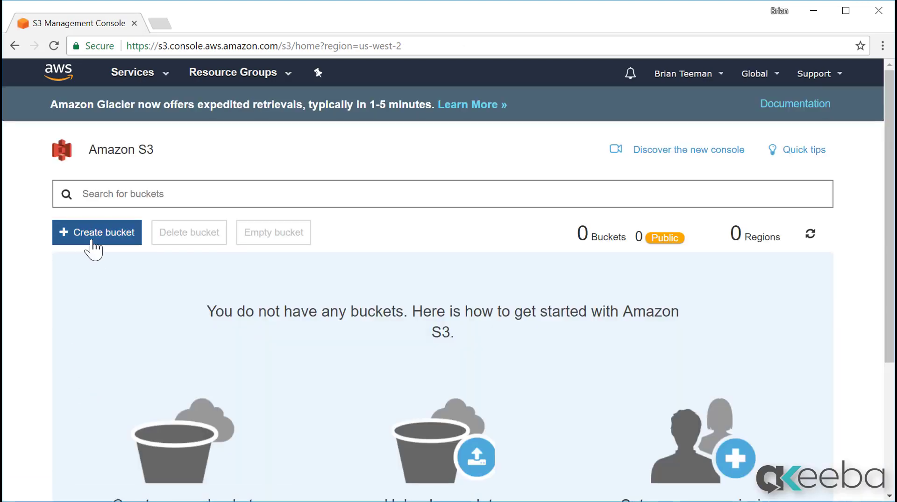
click(92, 242)
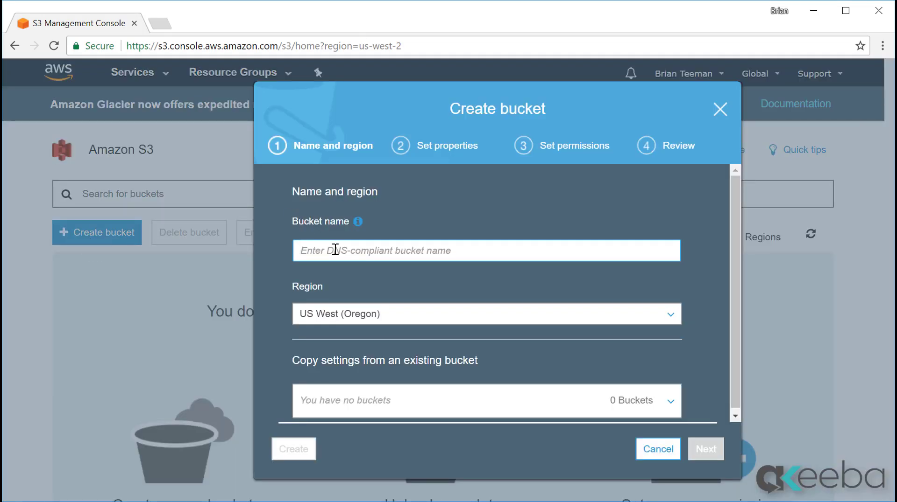
text(akeb)
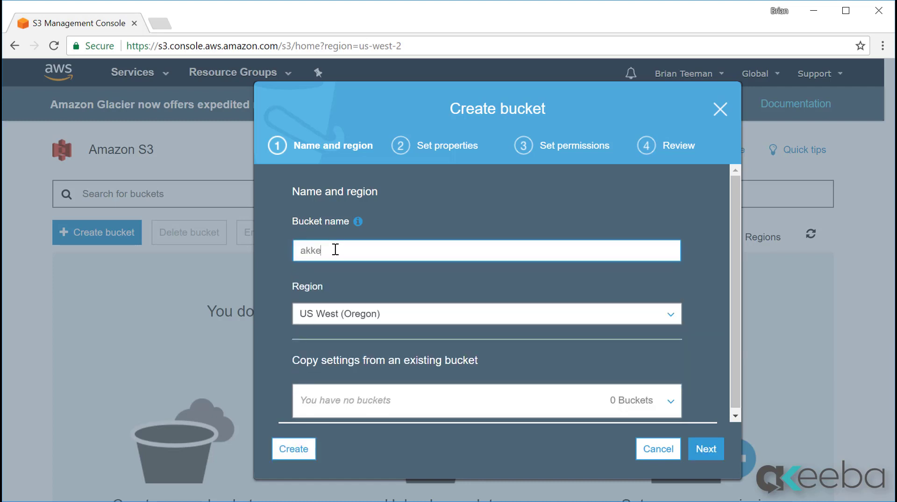
key(BackSpace)
key(BackSpace)
text(eebademo.com)
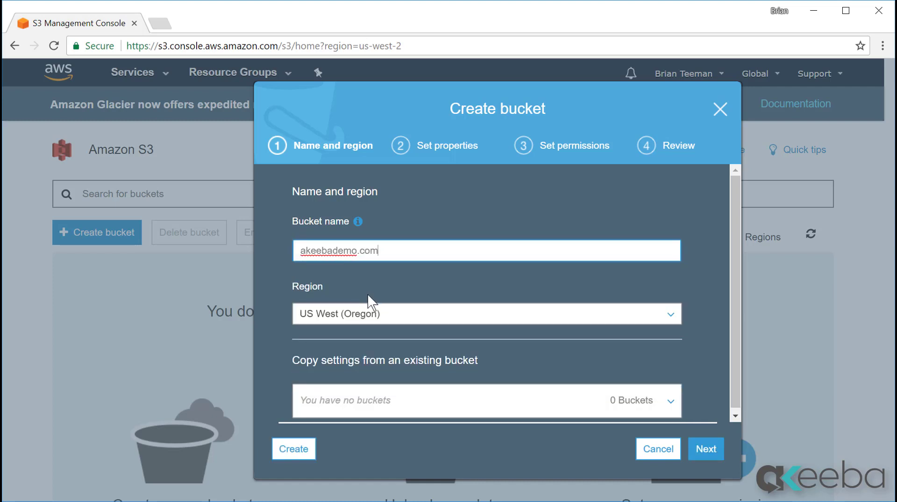
Set the new bucket's region to EU (London) and create the bucket.
click(391, 314)
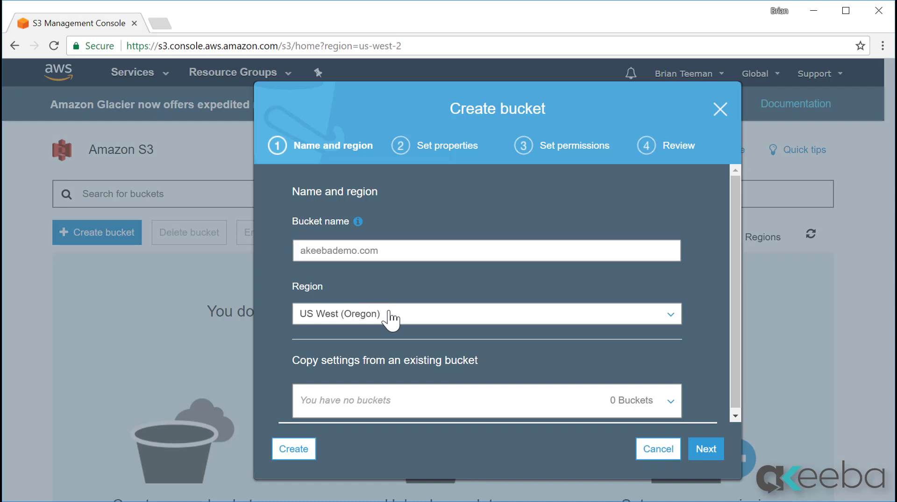
scroll(397, 383, down, 5)
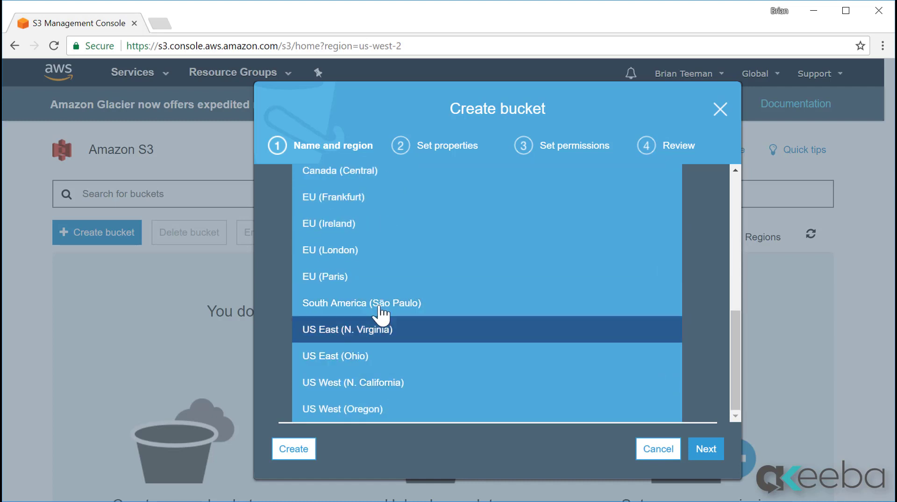
click(363, 255)
click(303, 452)
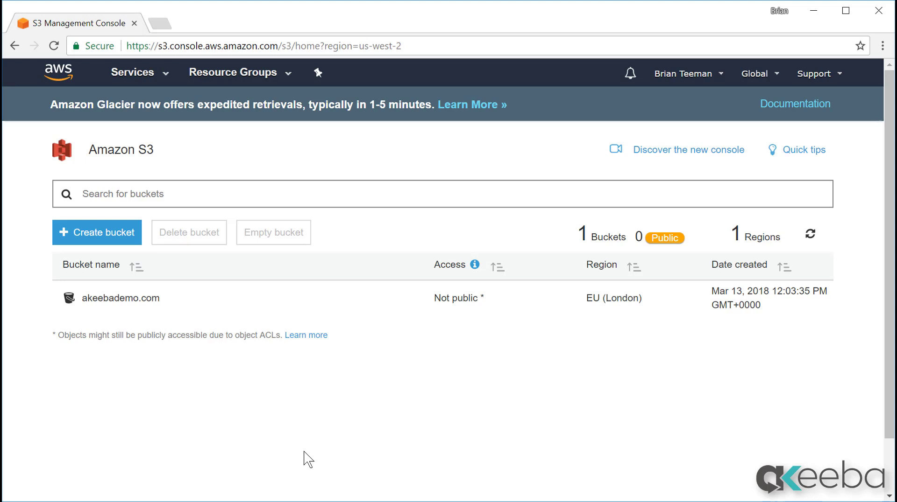
Create a new access key in the account's security credentials and reveal the key values.
click(698, 84)
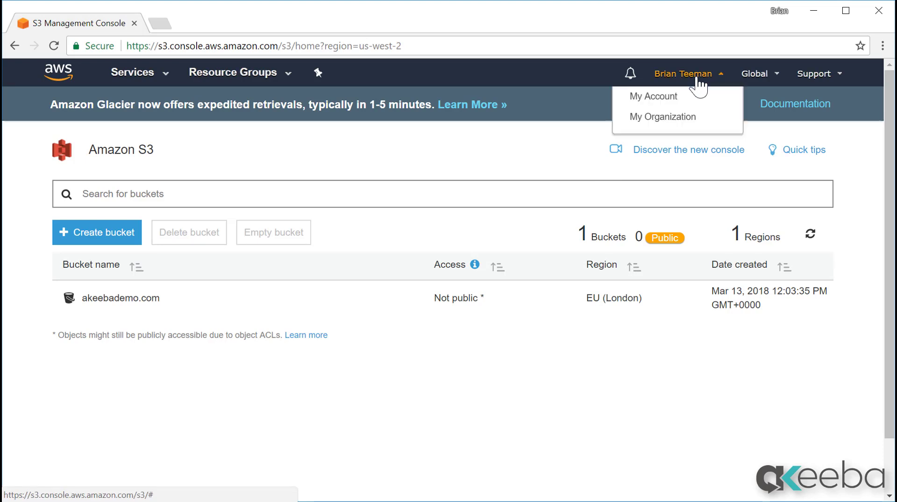
click(686, 171)
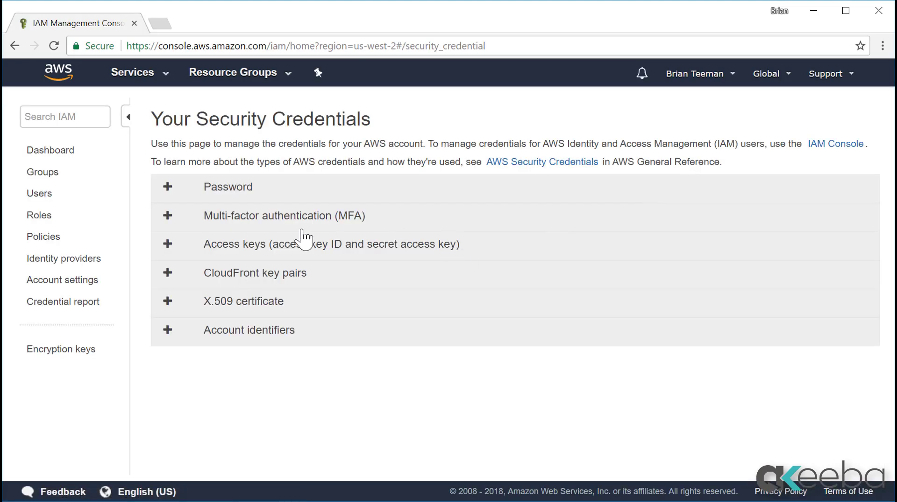
click(239, 246)
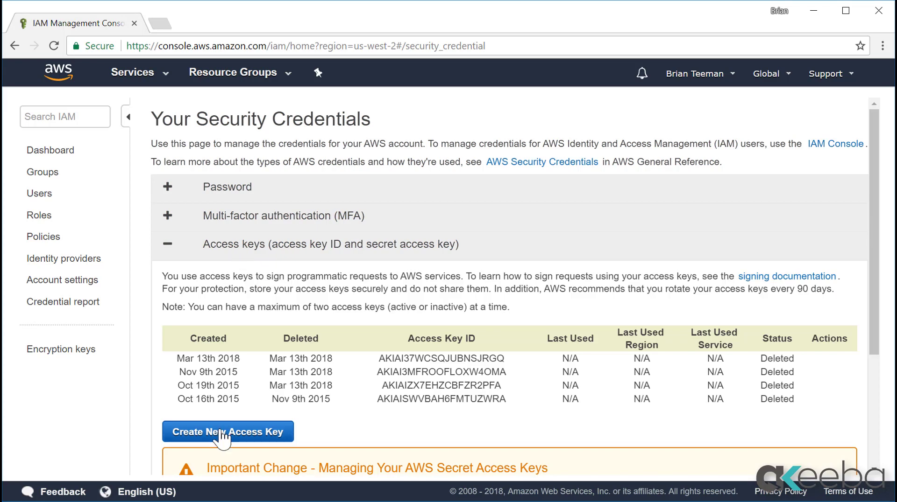
click(220, 431)
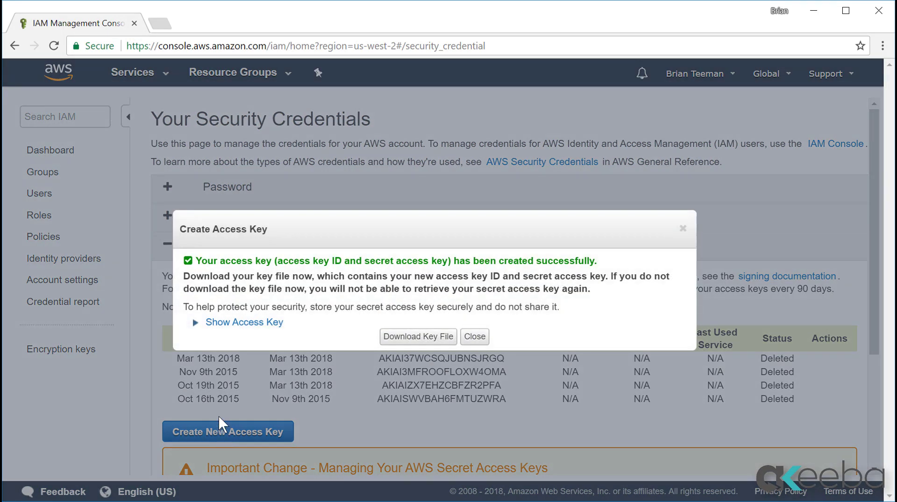
click(232, 326)
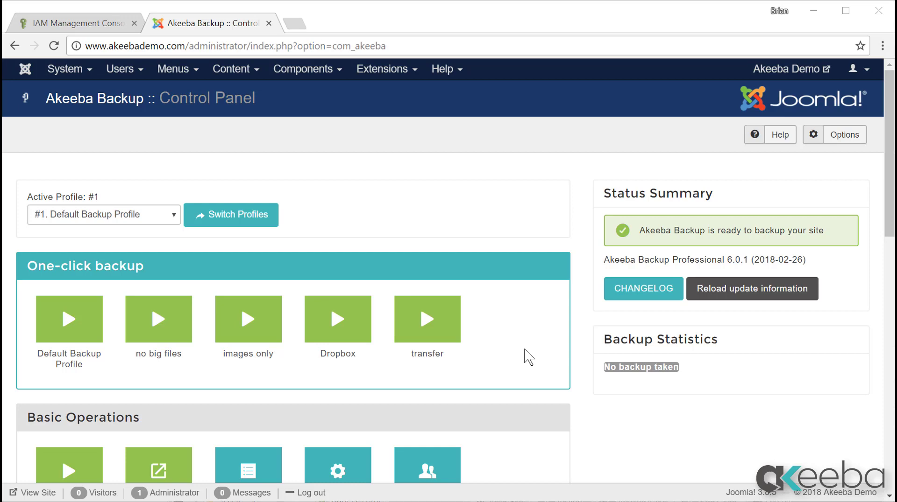
In Akeeba Backup's configuration, set the post-processing engine to Upload to Amazon S3 and open the engine's settings.
scroll(527, 358, down, 5)
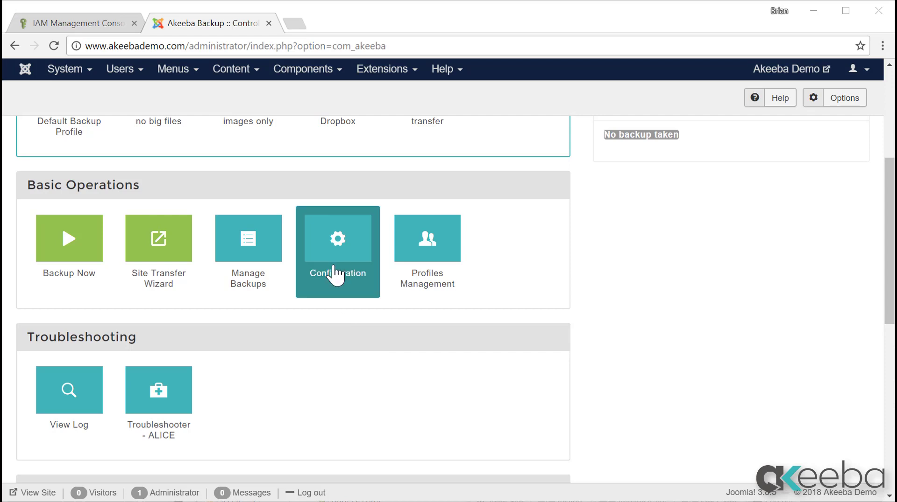
click(333, 234)
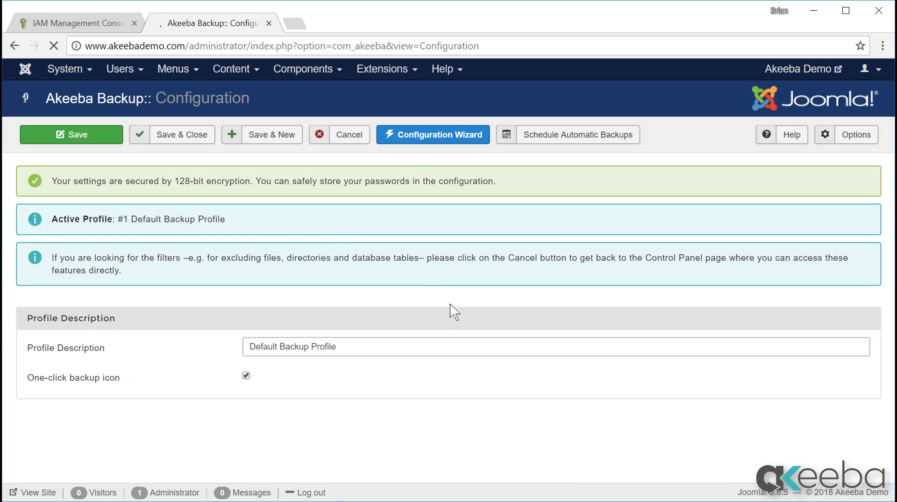
scroll(436, 311, down, 5)
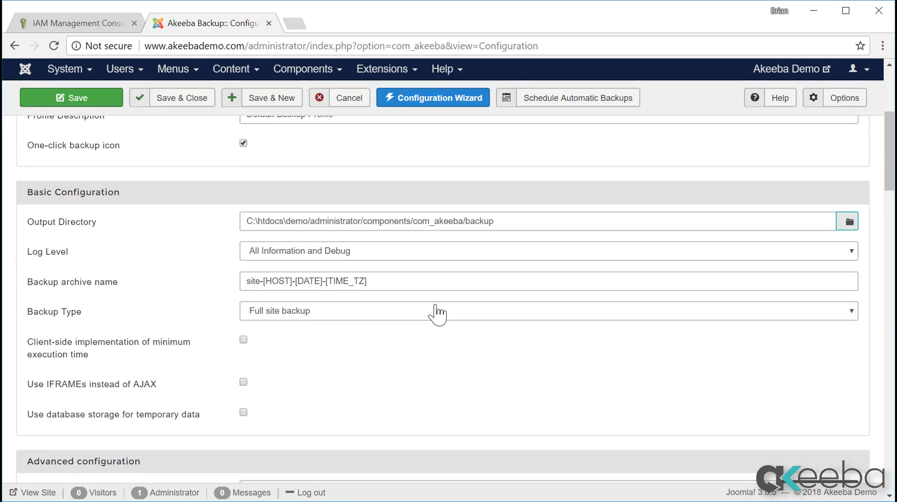
scroll(436, 310, down, 5)
click(432, 355)
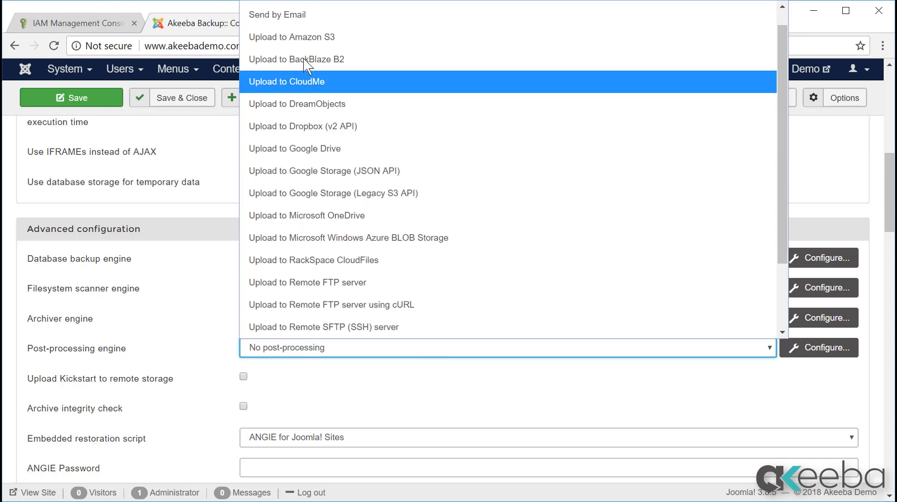
click(306, 46)
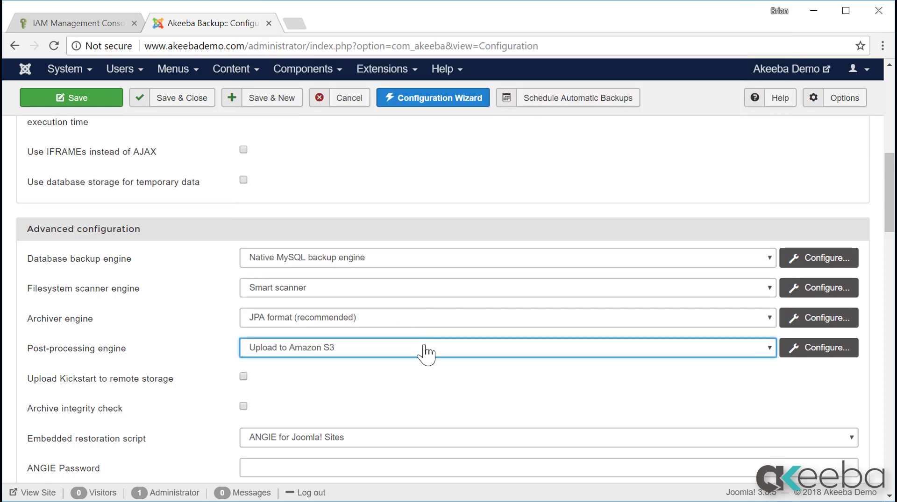
click(812, 358)
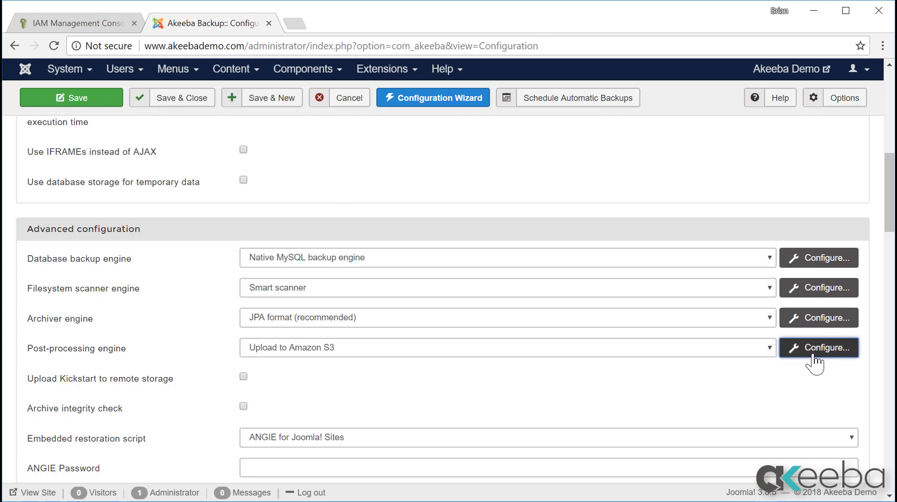
scroll(714, 341, down, 5)
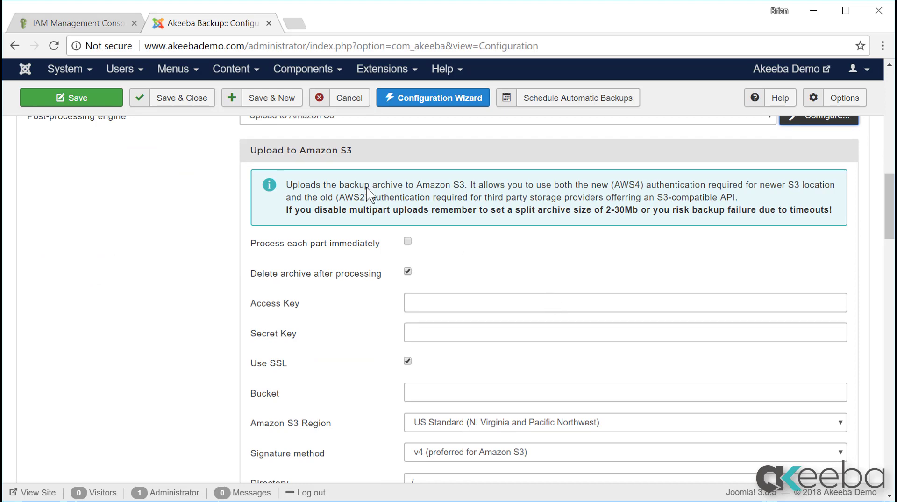
Copy the access key ID from the AWS credentials page and paste it as Akeeba Backup's Amazon S3 Access Key.
click(58, 16)
double_click(401, 346)
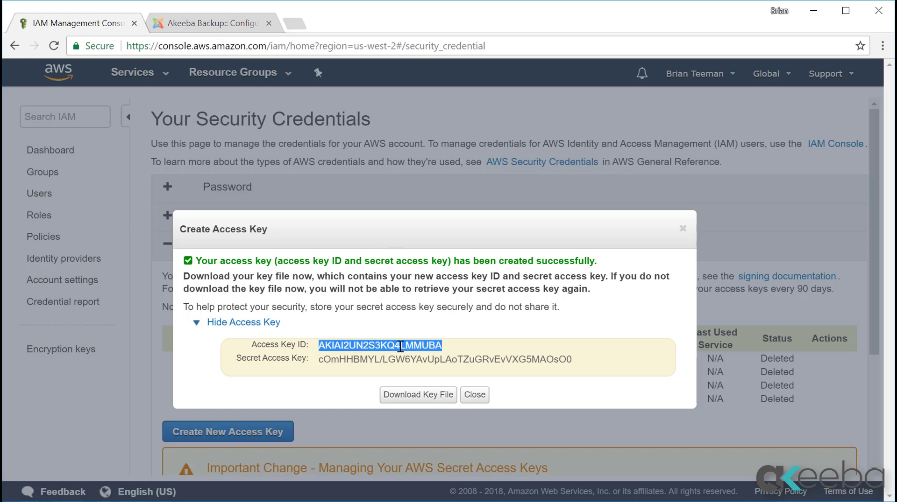
key(ctrl+c)
key(ctrl+Tab)
right_click(554, 301)
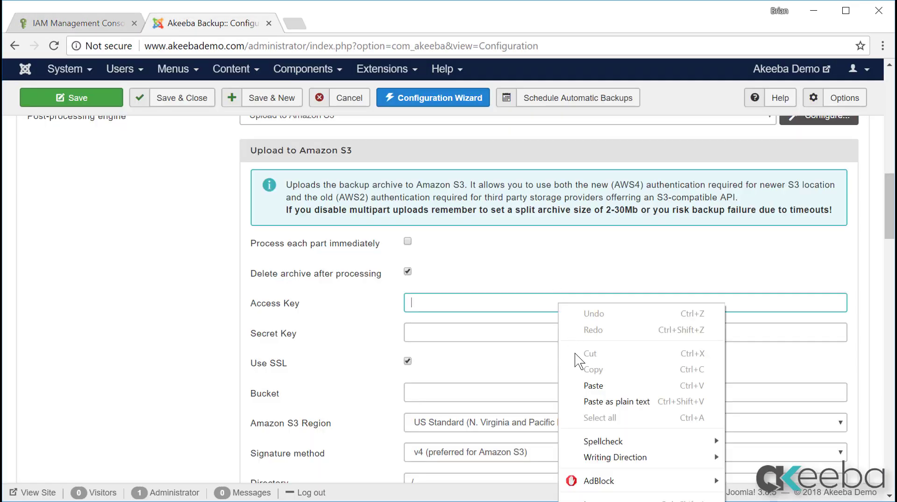
click(581, 388)
Copy the secret access key from the AWS credentials page and paste it as Akeeba Backup's Amazon S3 Secret Key.
click(41, 24)
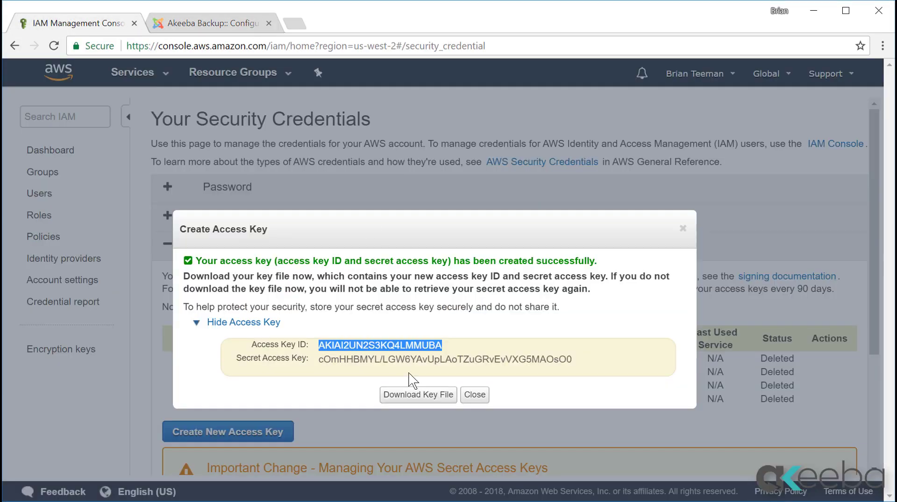
click(320, 362)
drag(321, 362, 575, 374)
right_click(575, 374)
click(591, 366)
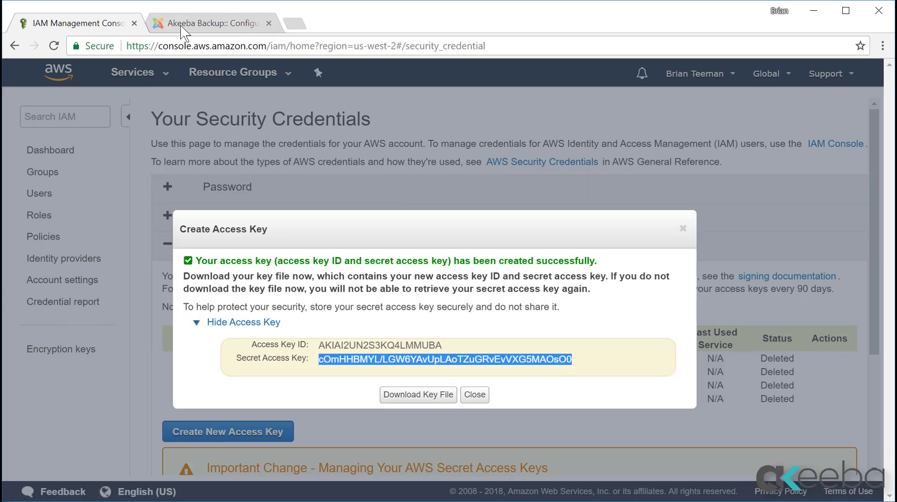
click(180, 26)
click(427, 331)
right_click(427, 332)
click(463, 398)
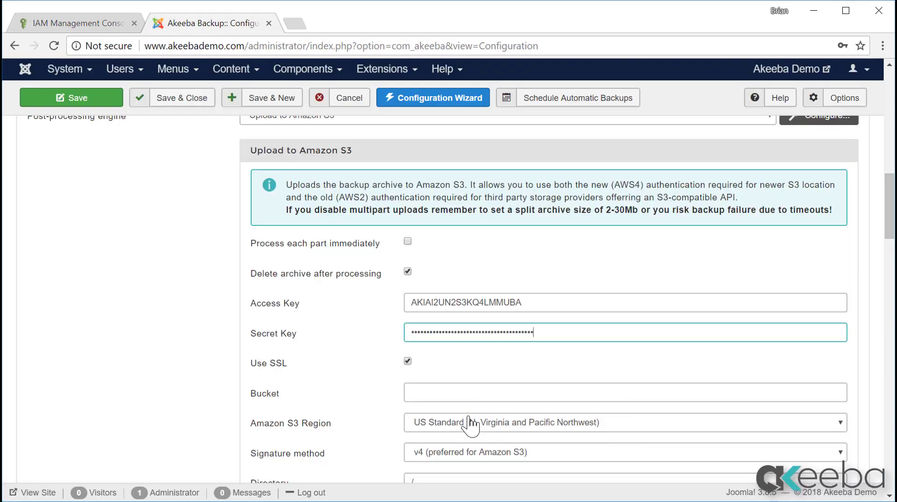
Set the bucket to akeebademo.com and the Amazon S3 region to EU (London), and save and close the configuration.
click(477, 390)
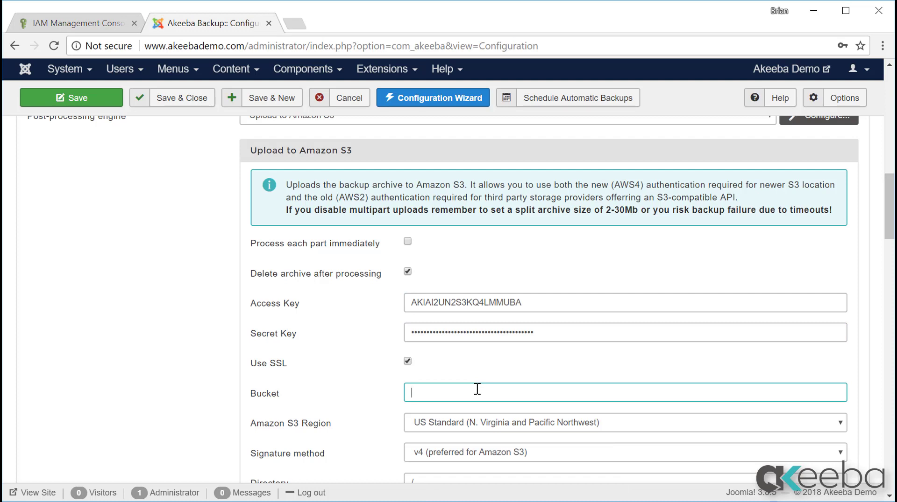
text(akeebademo.com)
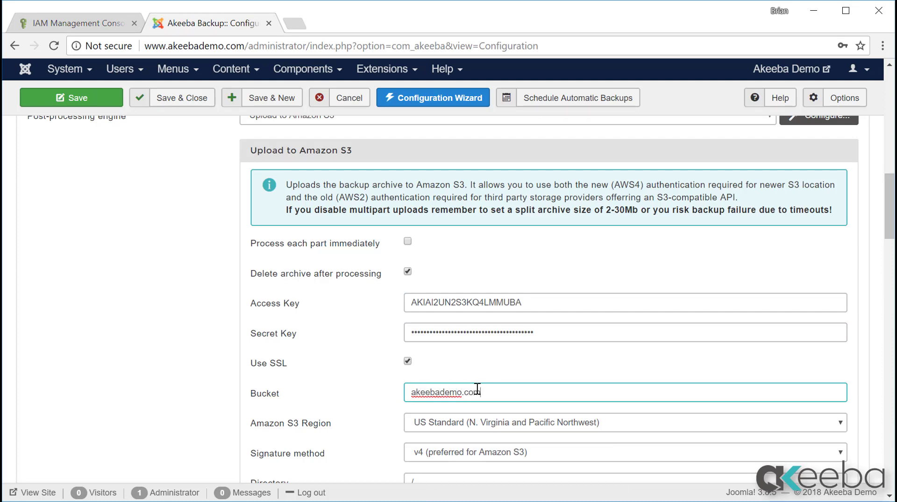
click(495, 424)
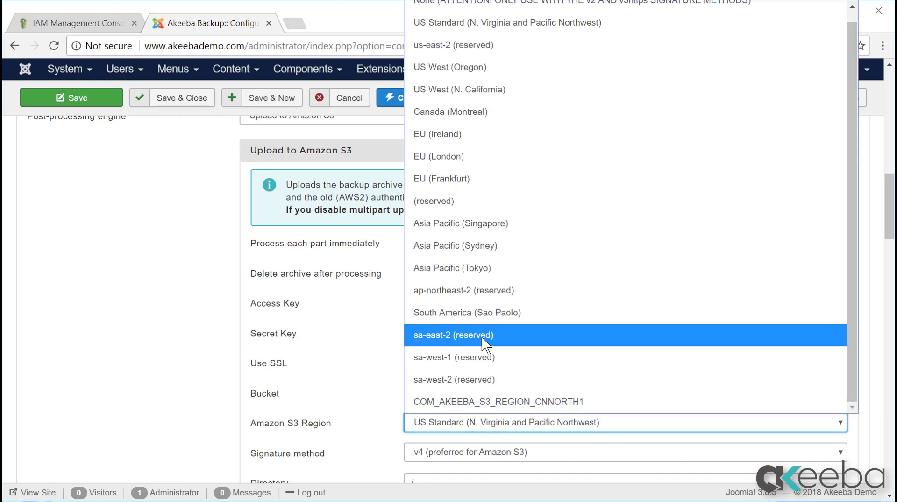
click(443, 160)
click(184, 100)
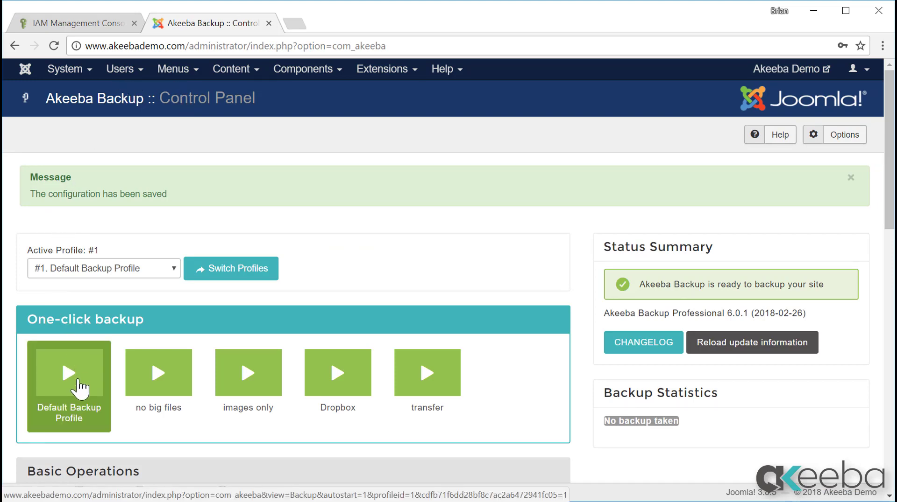
Run a one-click backup with the Default Backup Profile and open the list of managed backups.
click(81, 389)
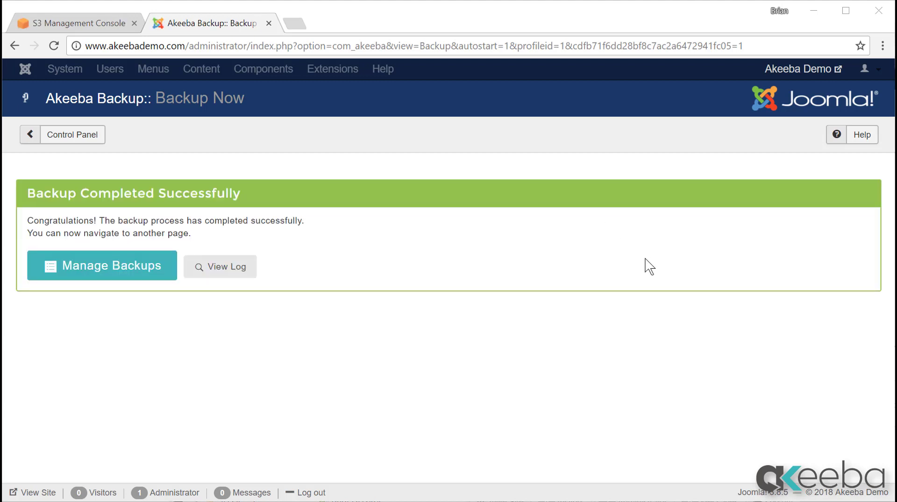
click(138, 275)
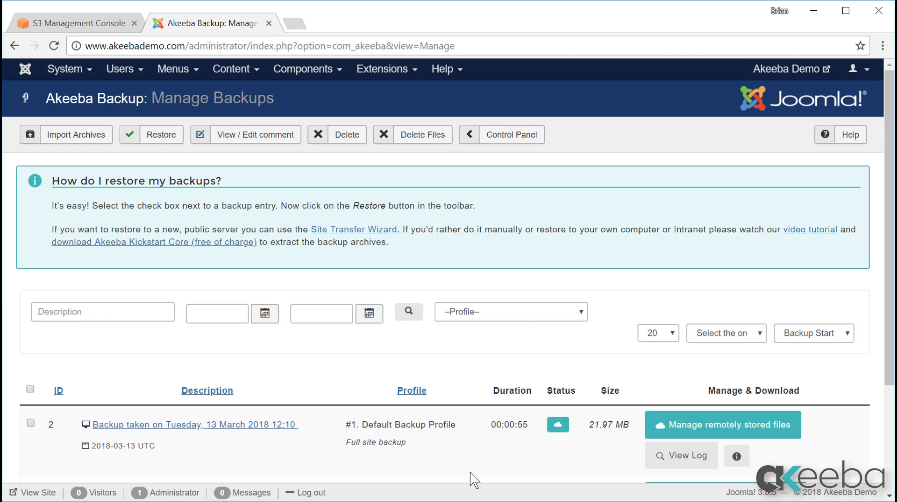
Download Part #0 of the new backup from its remotely stored files.
mouse_move(557, 430)
click(685, 427)
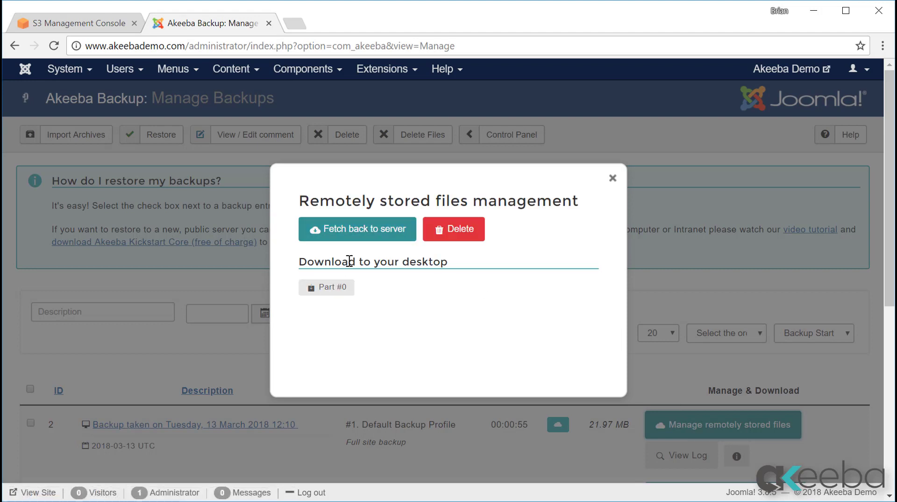
click(343, 295)
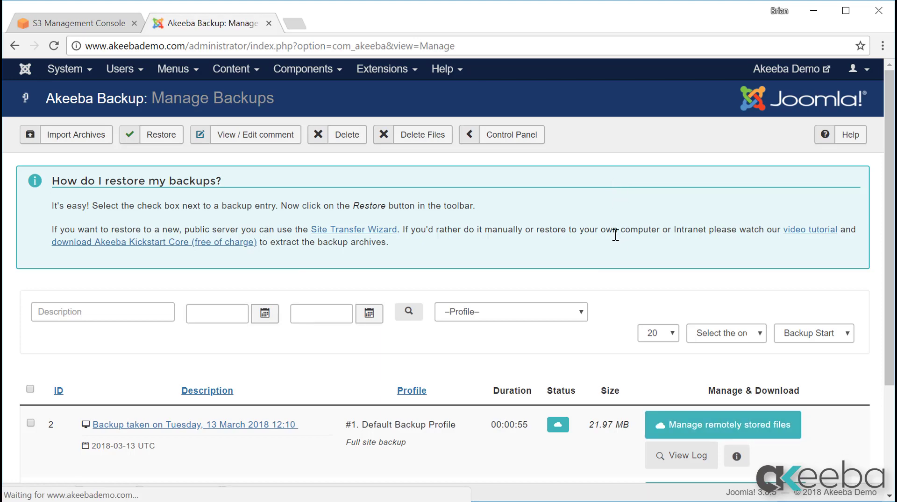
Switch to the S3 console and open the akeebademo.com bucket to check its contents.
click(85, 22)
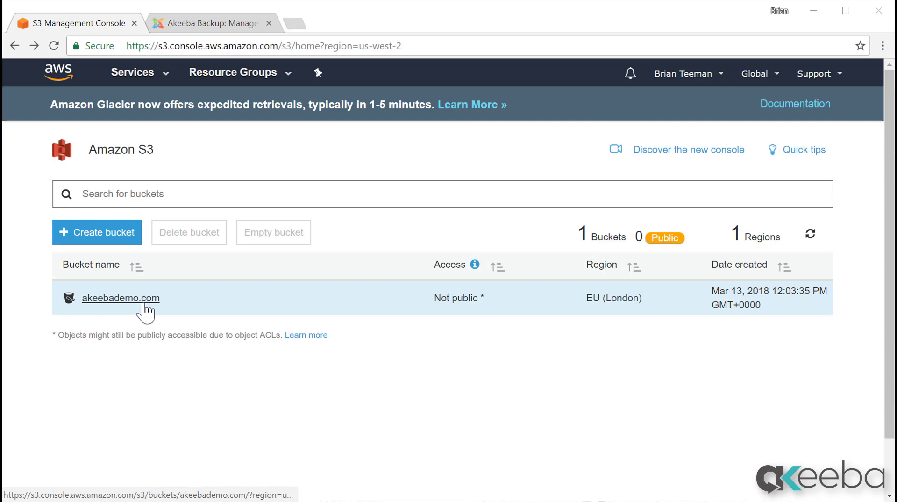
click(144, 304)
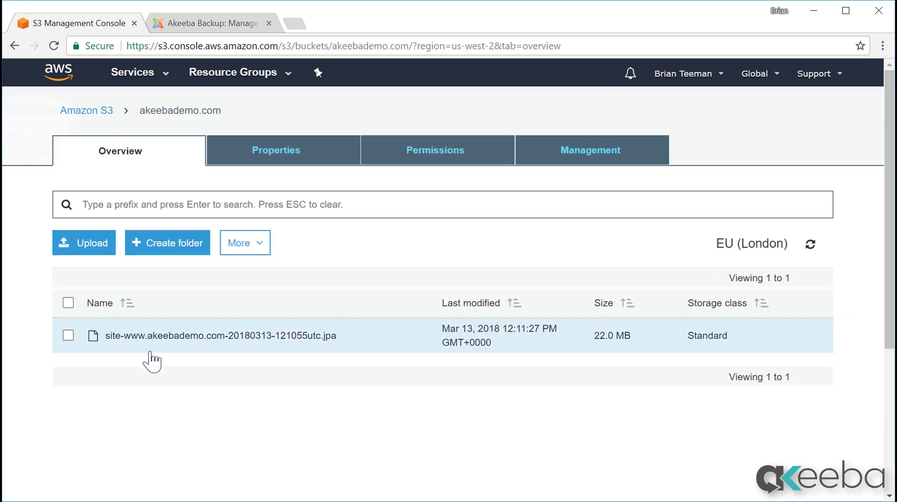